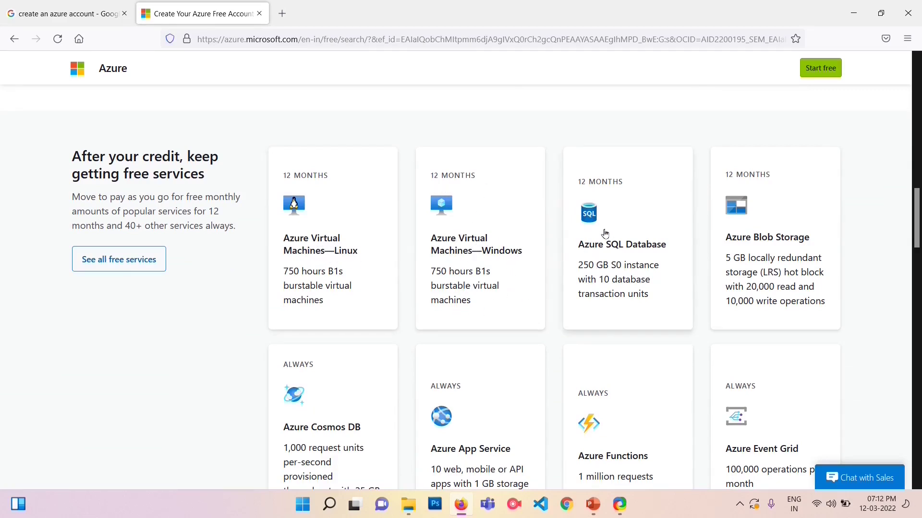
Scroll the Azure free account page to review 12-month and always-free services, then return to the top.
scroll(919, 209, down, 4)
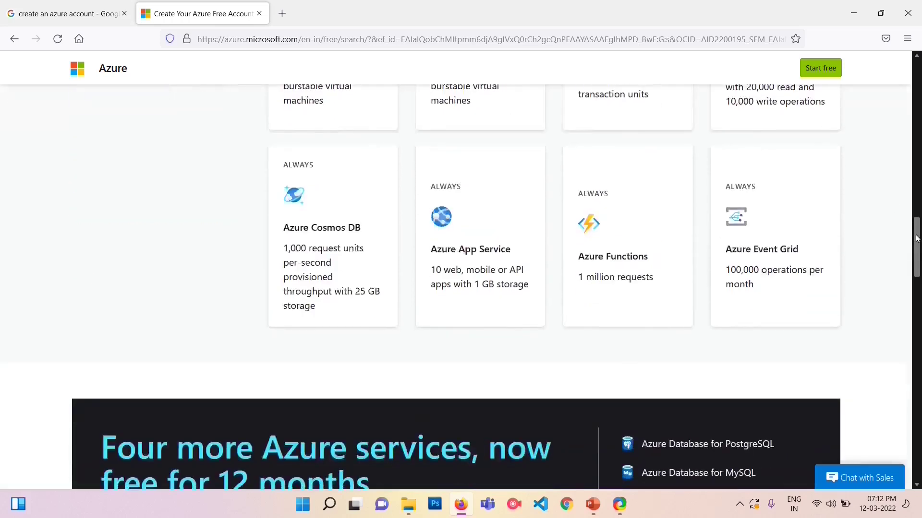
scroll(919, 208, up, 2)
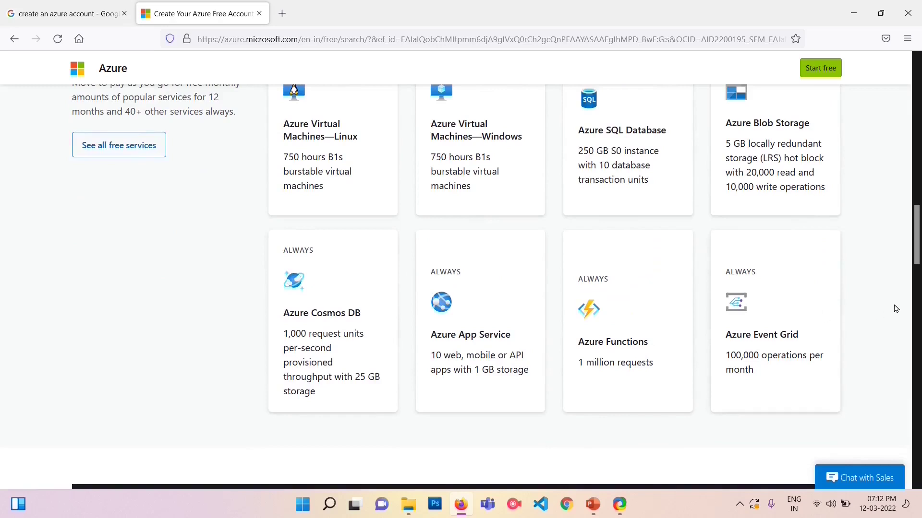
scroll(919, 281, up, 1)
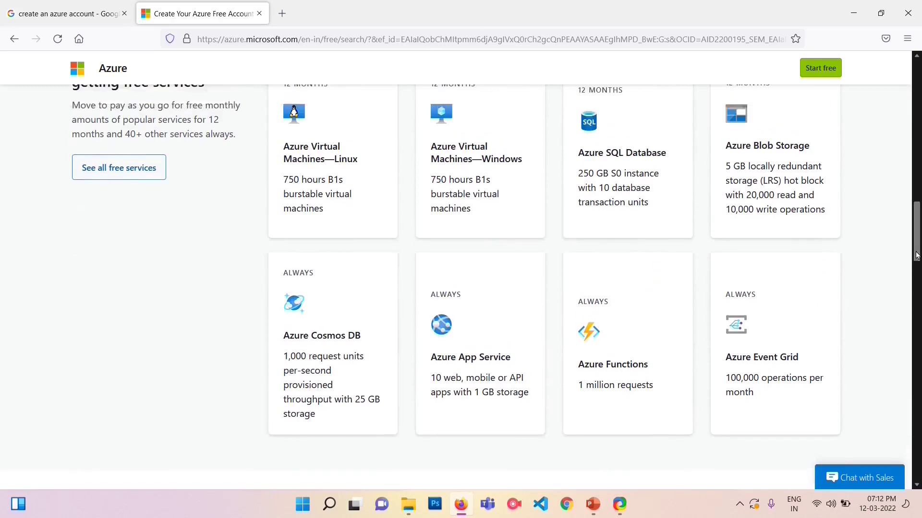
scroll(919, 269, down, 3)
scroll(919, 259, up, 3)
scroll(919, 252, up, 1)
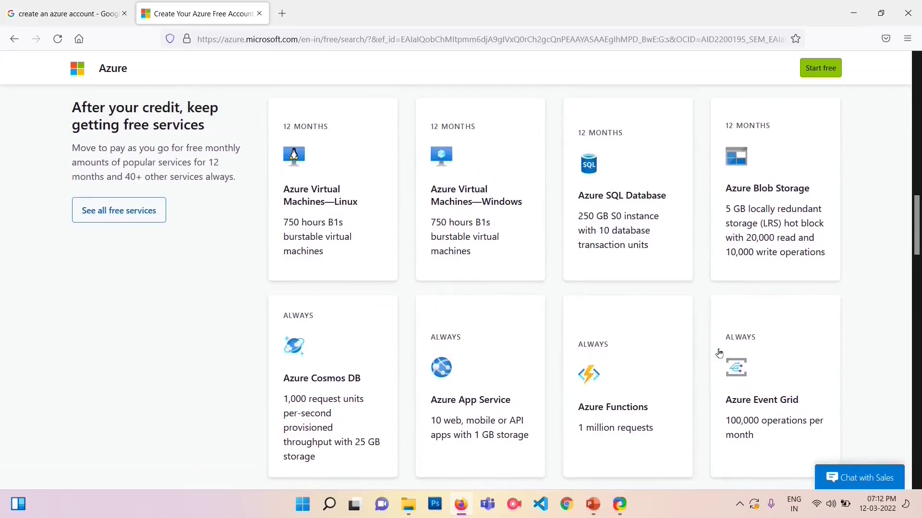
drag(918, 234, 918, 99)
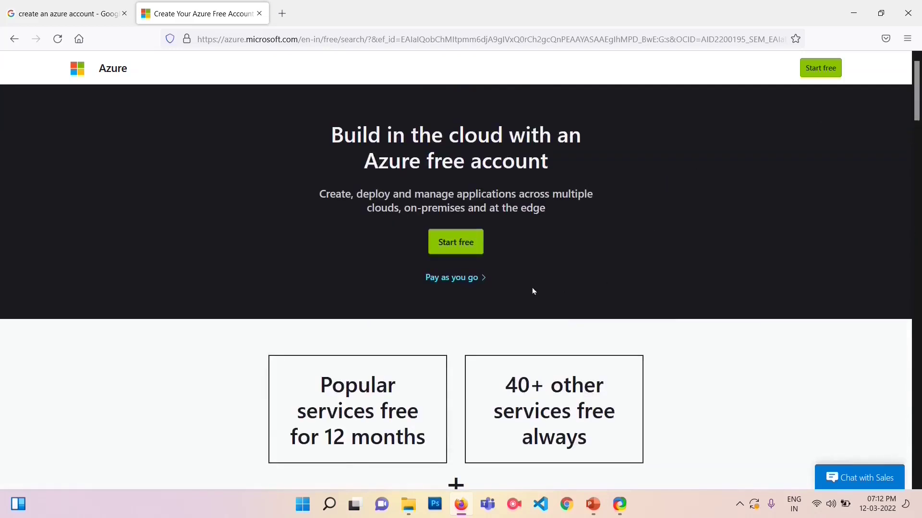
Start the free sign-up, choose to create a new Microsoft account, and submit a Gmail address.
click(456, 243)
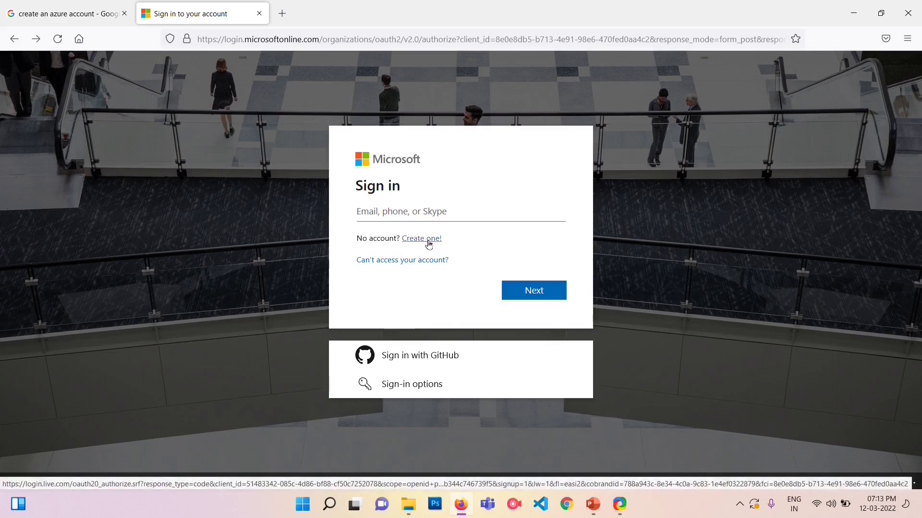
click(428, 243)
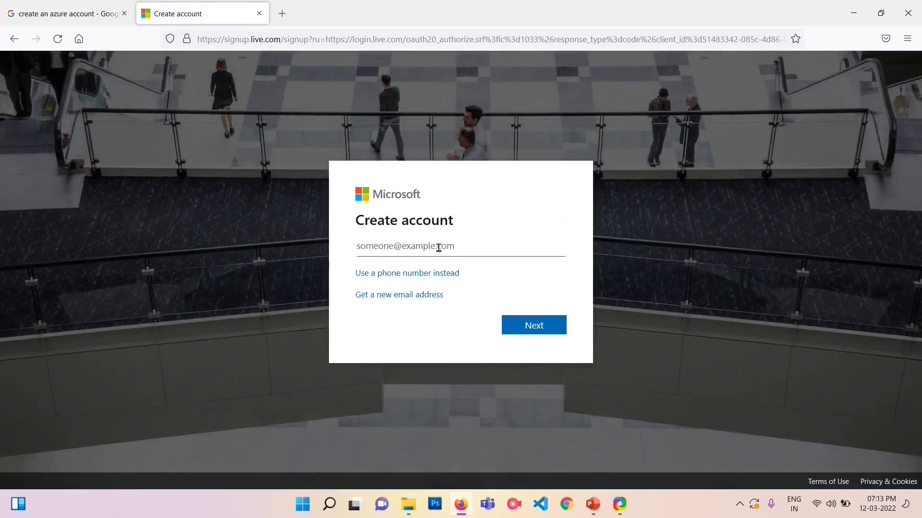
text(ar)
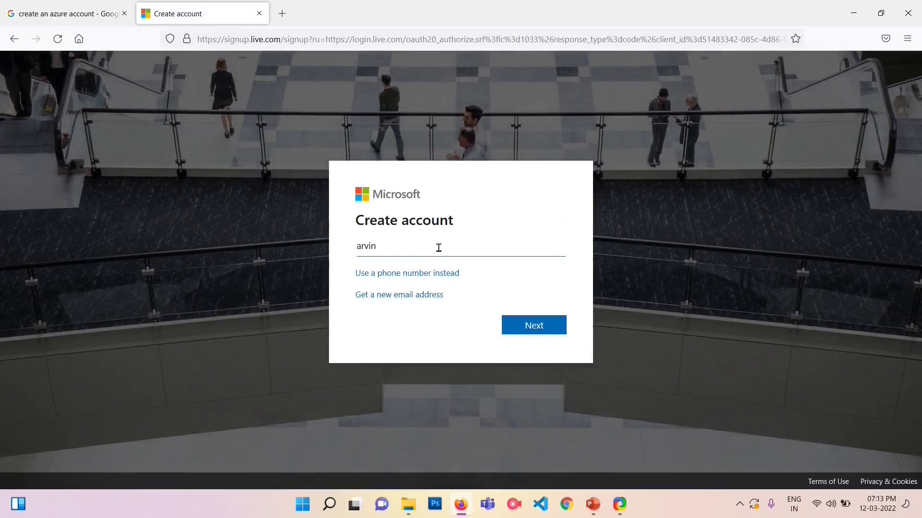
text(vin)
key(BackSpace)
key(BackSpace)
key(BackSpace)
key(BackSpace)
key(BackSpace)
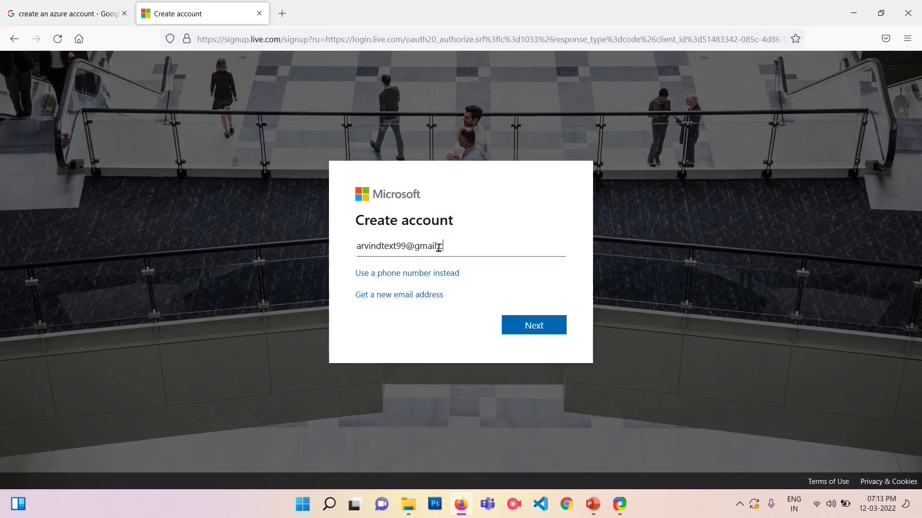
click(543, 325)
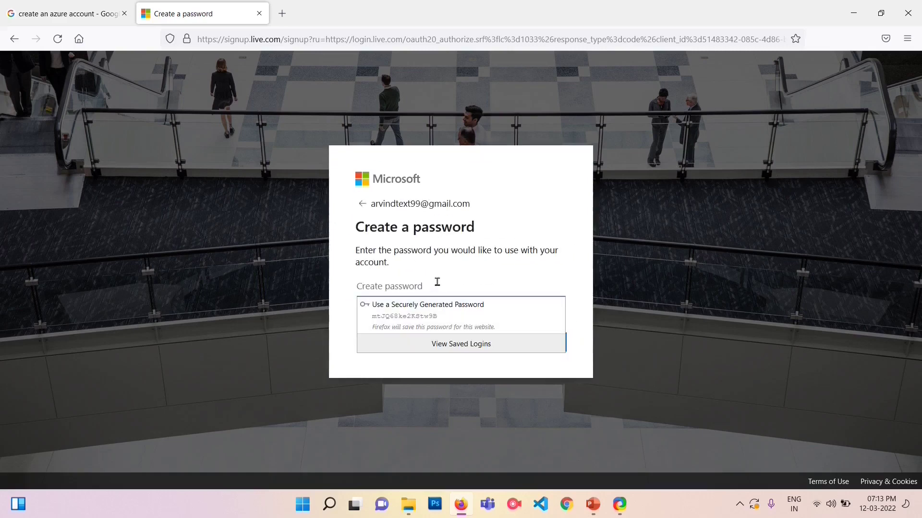
Set your own account password instead of the suggested one and continue to email verification.
click(653, 282)
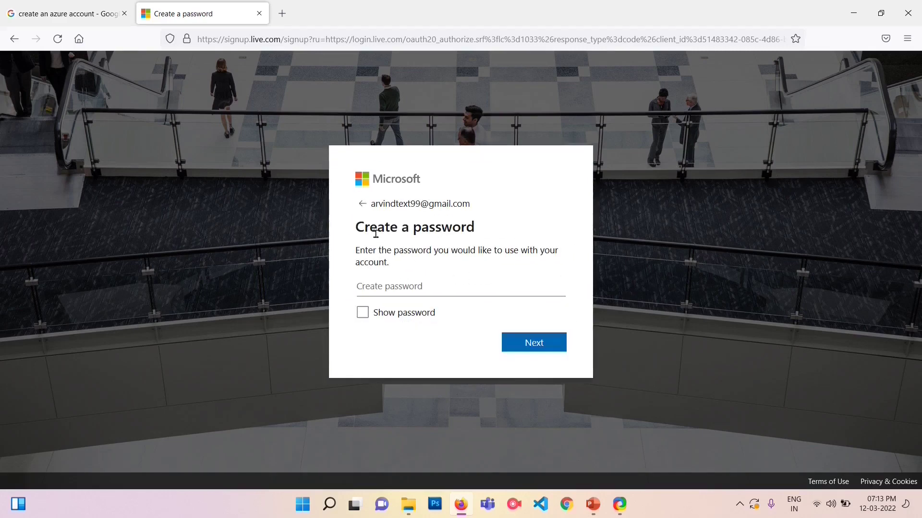
click(412, 287)
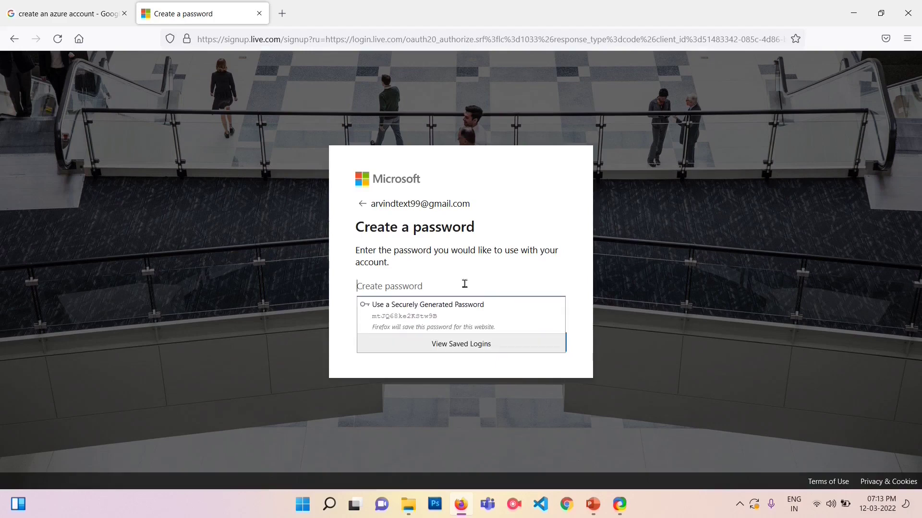
click(484, 289)
text(•)
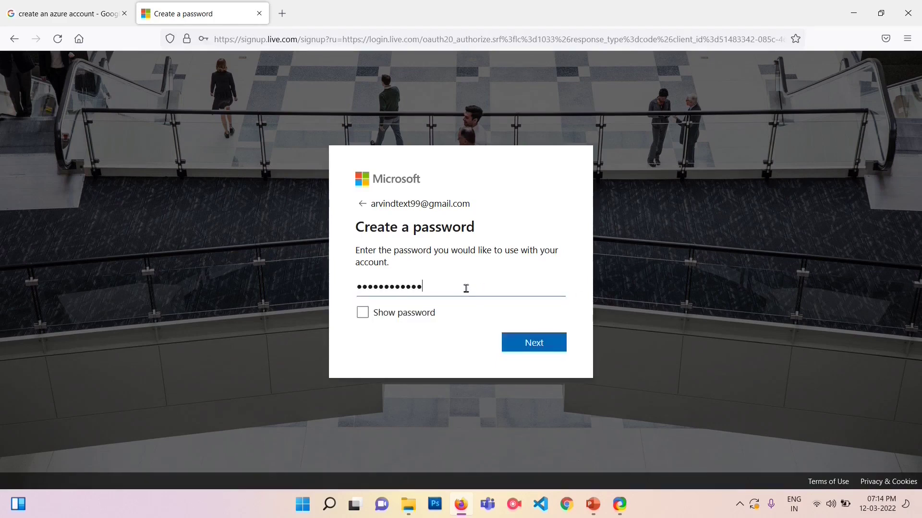
click(510, 339)
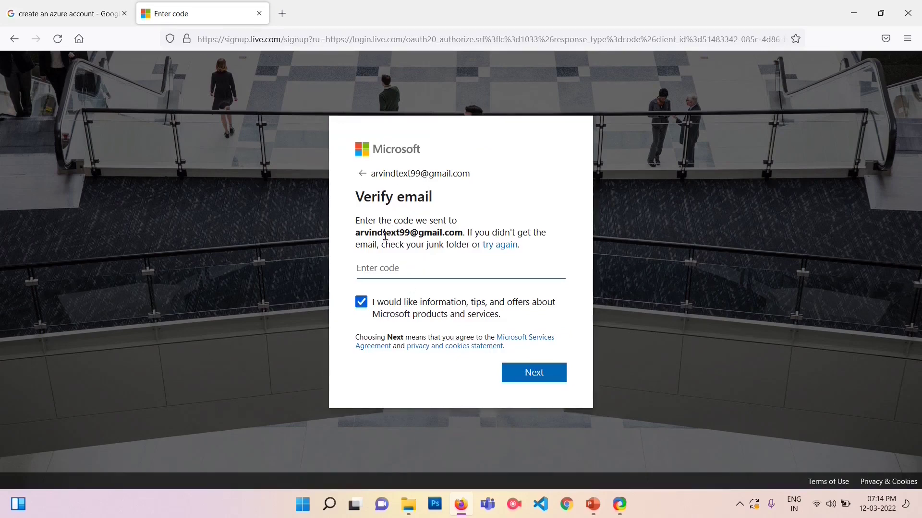
drag(356, 233, 462, 233)
click(430, 273)
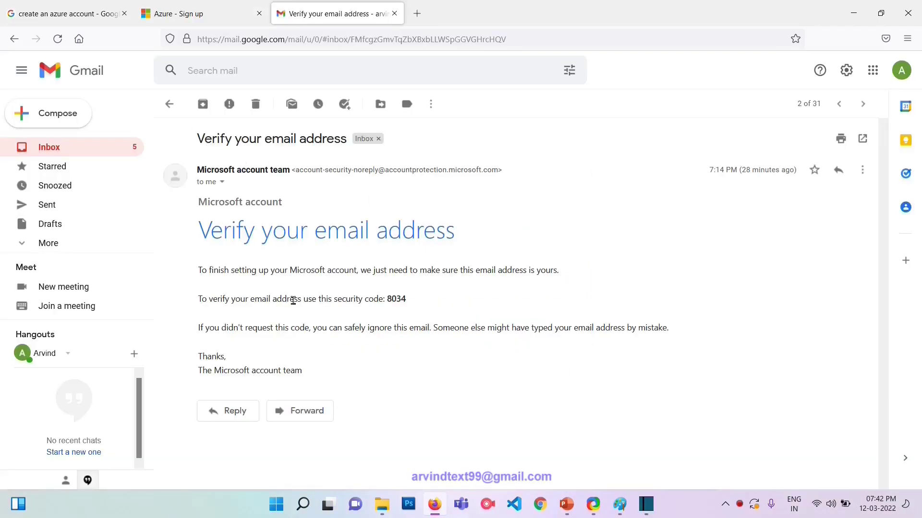
Copy the security code from the 'Verify your email address' message into the Enter code field.
drag(335, 300, 383, 301)
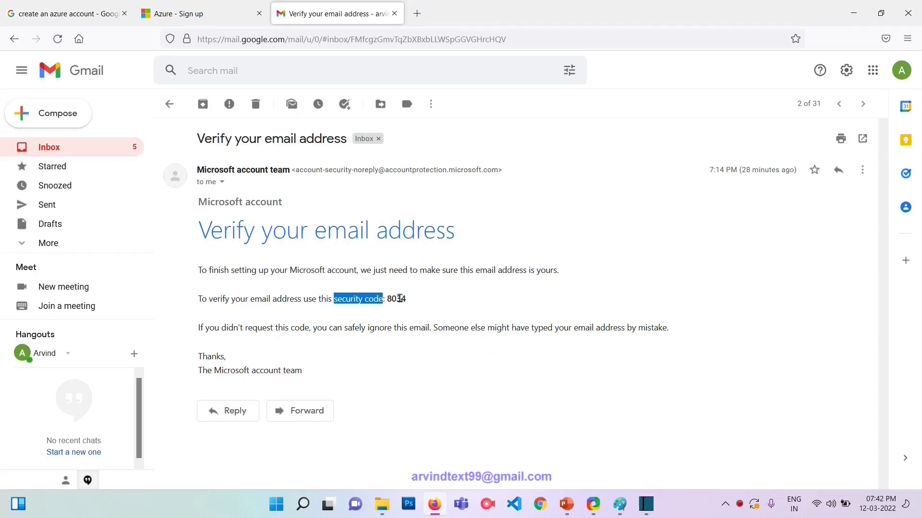
double_click(400, 299)
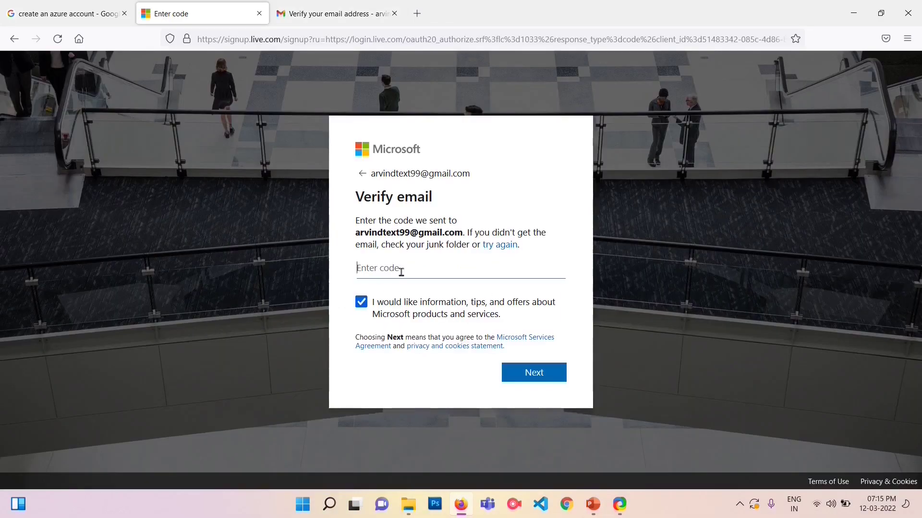
Submit the verification code and pick the sheep image to pass the puzzle check.
click(533, 373)
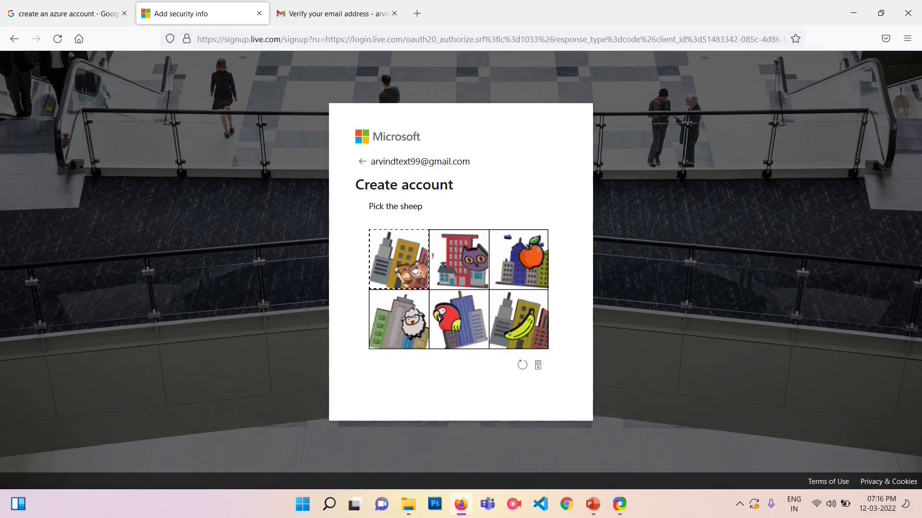
click(421, 331)
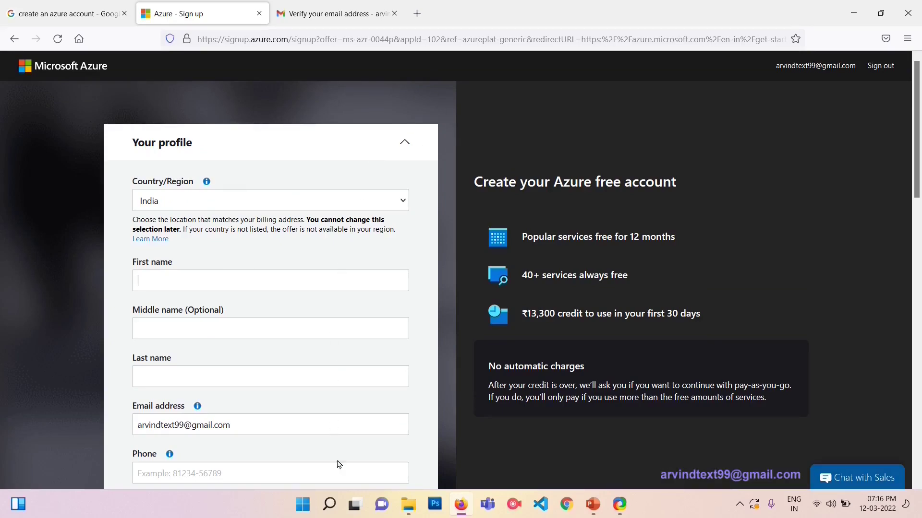
scroll(920, 240, down, 10)
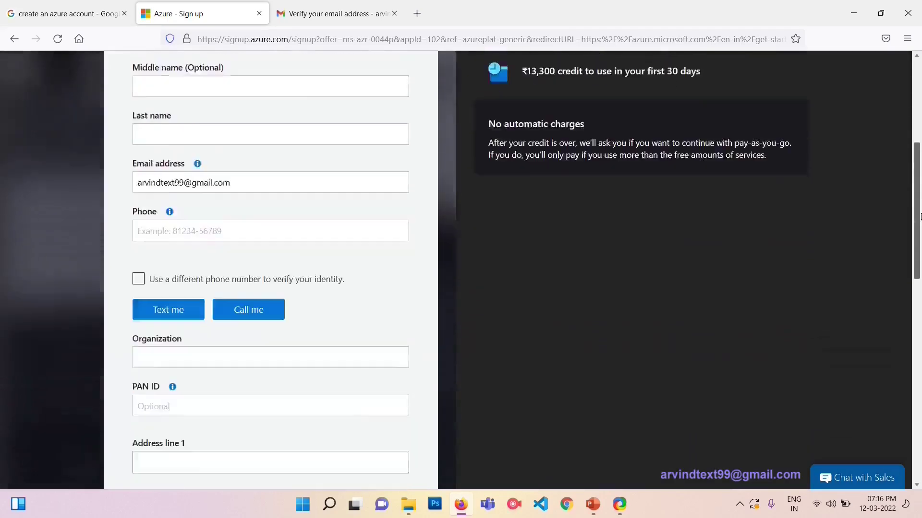
scroll(919, 336, down, 3)
scroll(576, 264, up, 15)
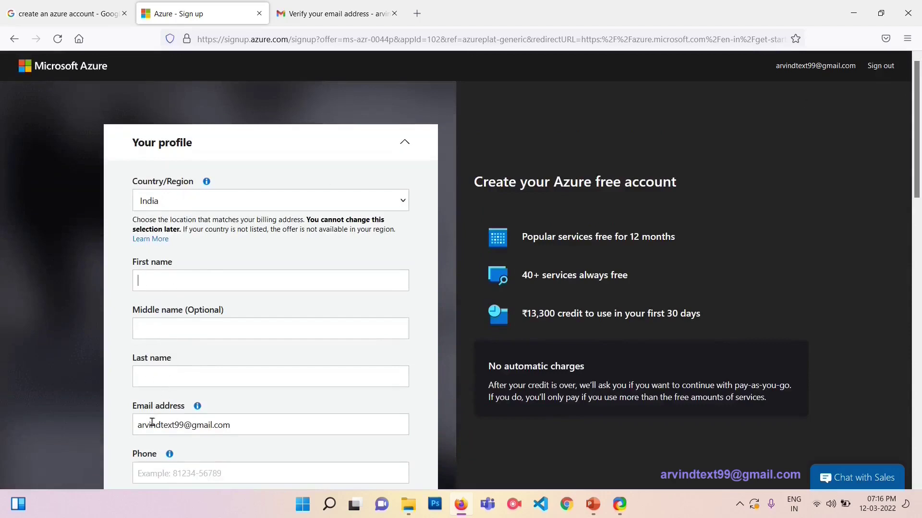
scroll(912, 221, down, 3)
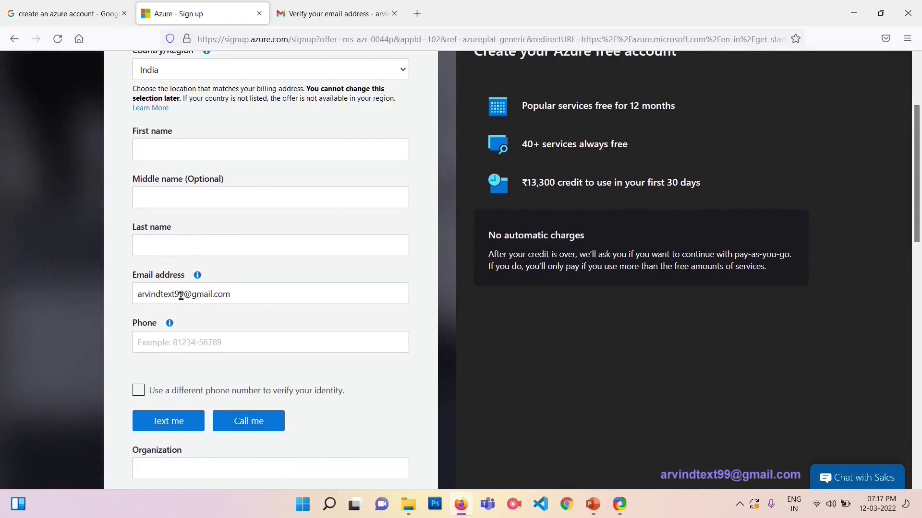
click(171, 326)
click(468, 333)
drag(915, 229, 915, 295)
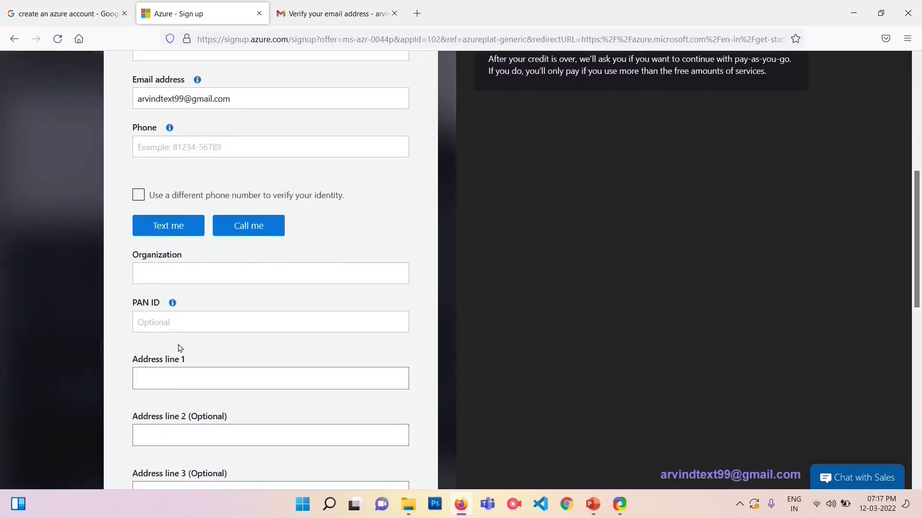
scroll(97, 233, down, 3)
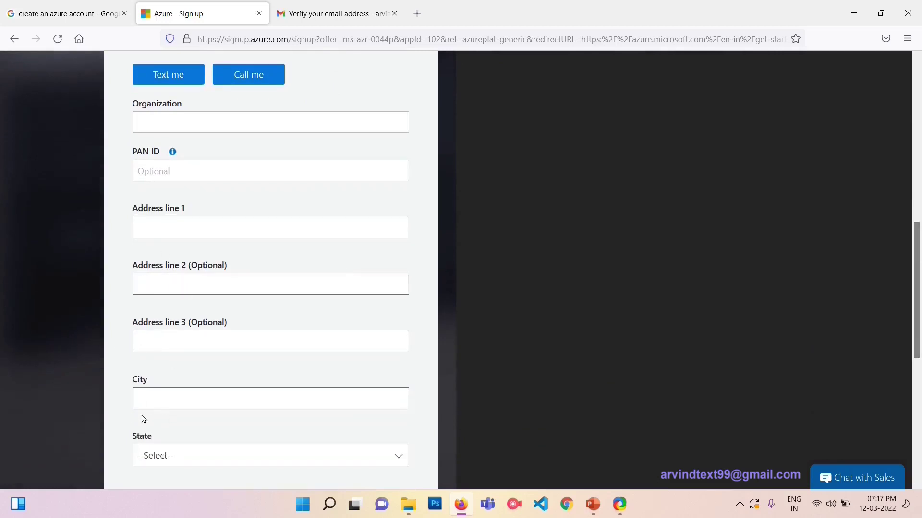
scroll(177, 396, down, 3)
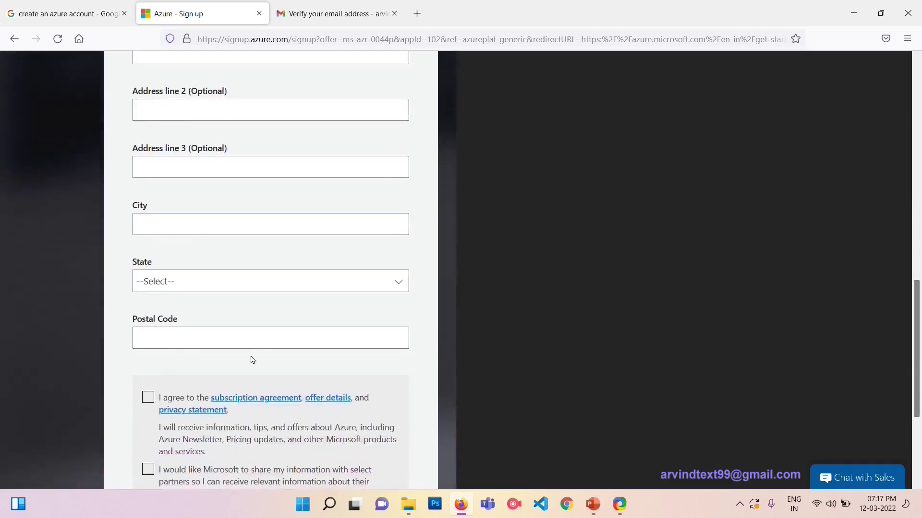
scroll(916, 306, down, 2)
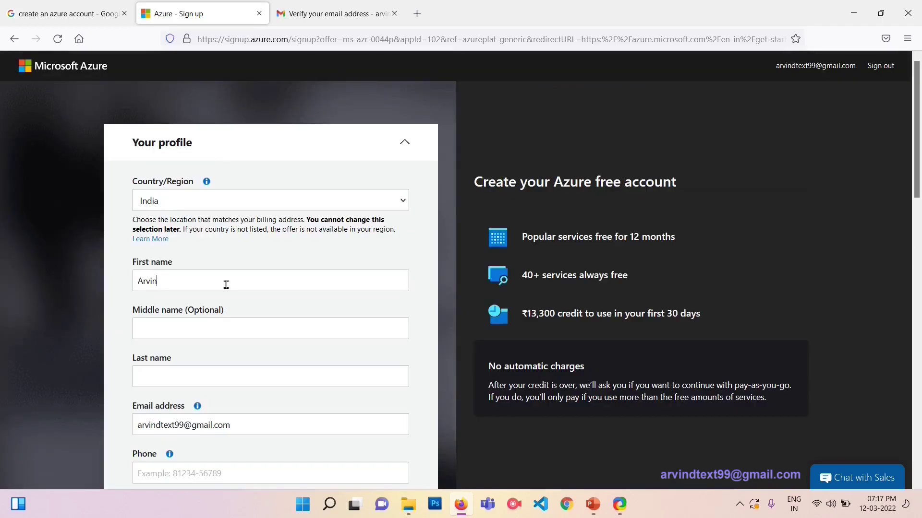
Retype the first name, delete the surname mistakenly included in it, and scroll to the phone fields.
key(BackSpace)
key(BackSpace)
key(BackSpace)
key(BackSpace)
key(BackSpace)
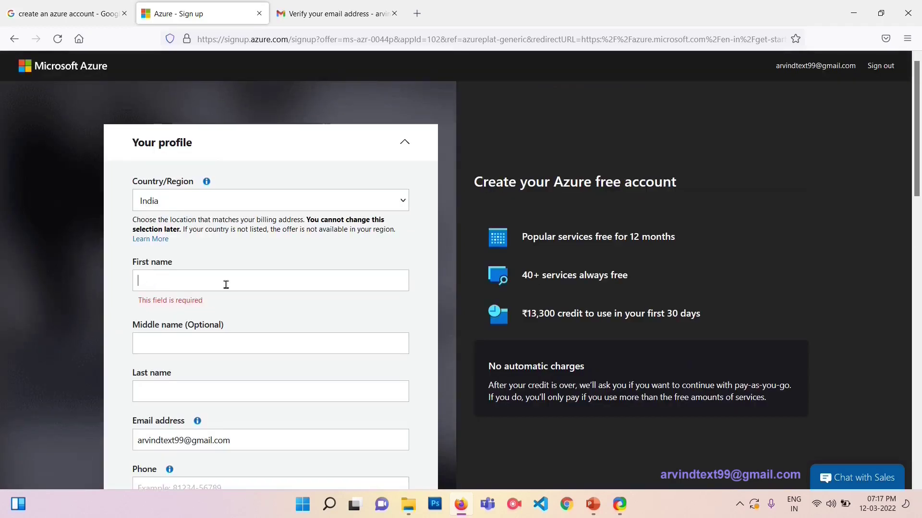
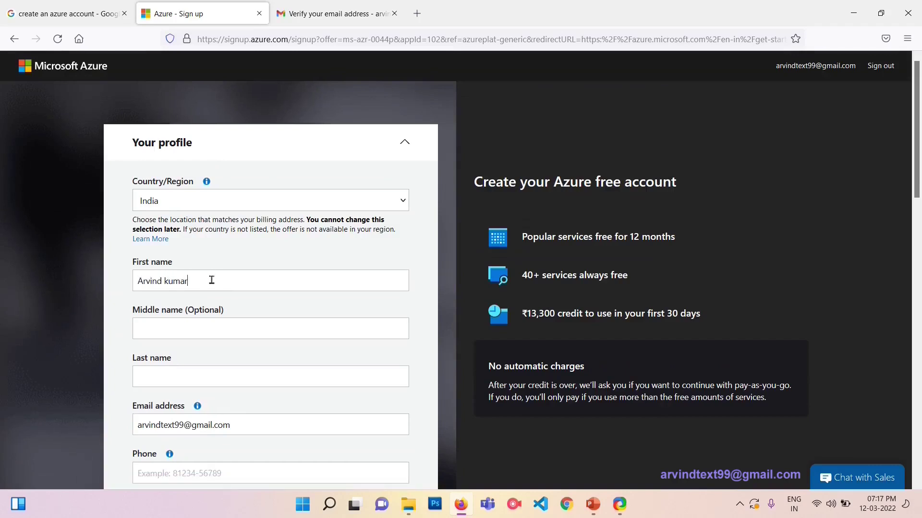
drag(211, 280, 166, 281)
key(BackSpace)
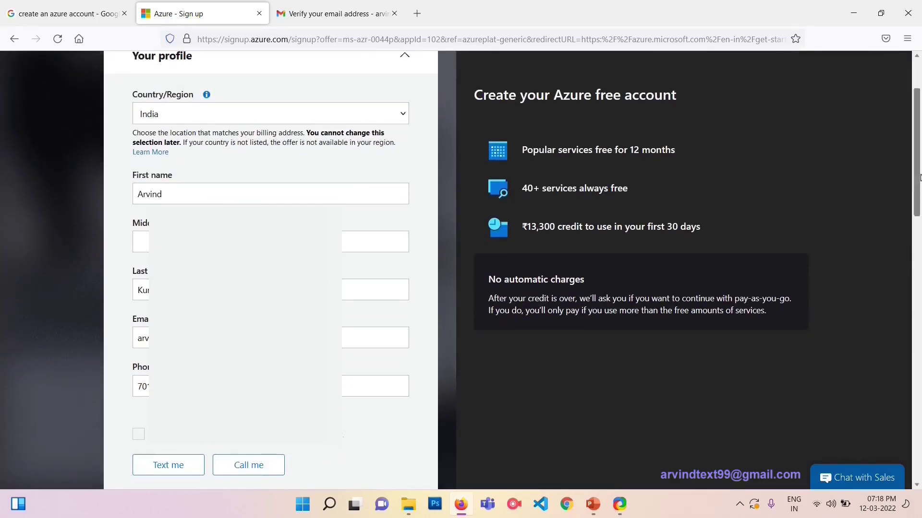
scroll(576, 346, down, 3)
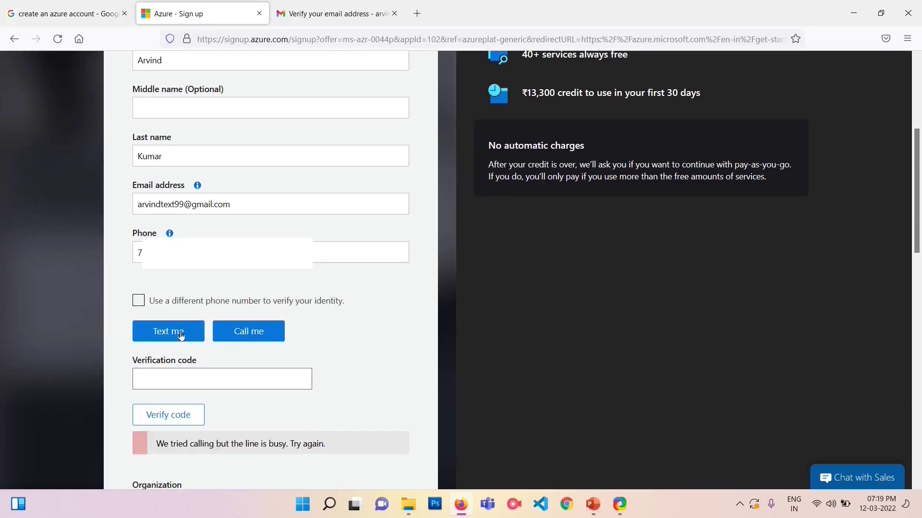
Request a text-message code and enter the received SMS code to verify the phone number.
click(181, 331)
click(220, 384)
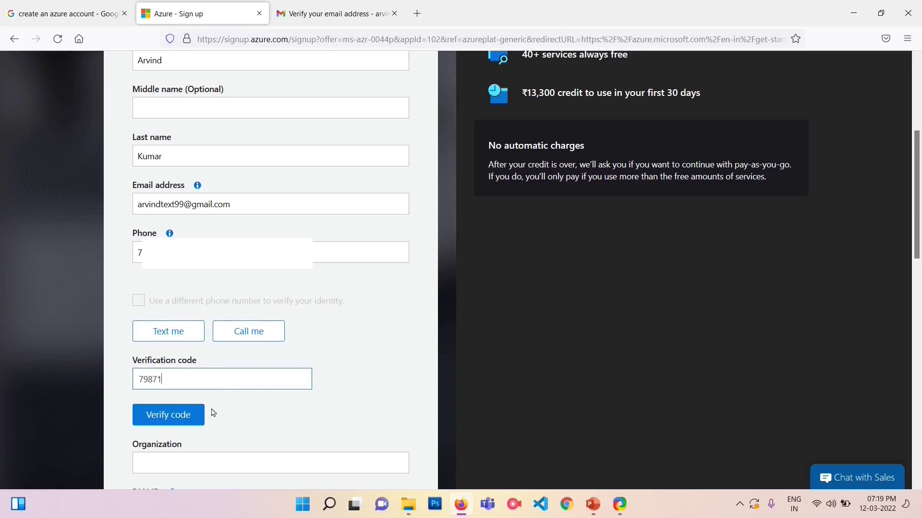
click(171, 414)
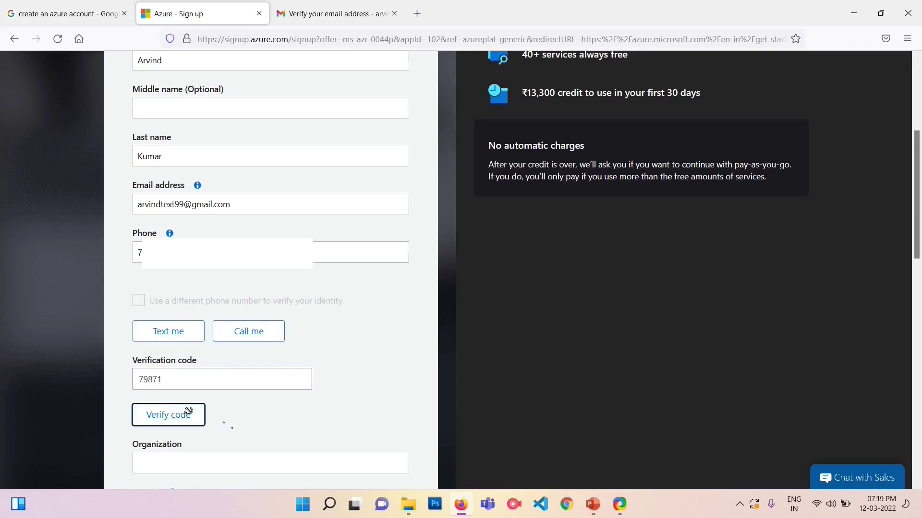
click(222, 378)
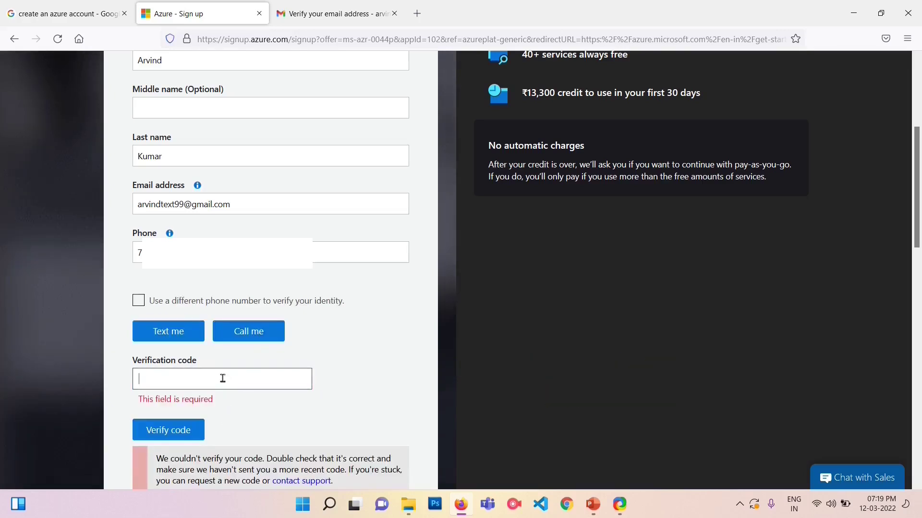
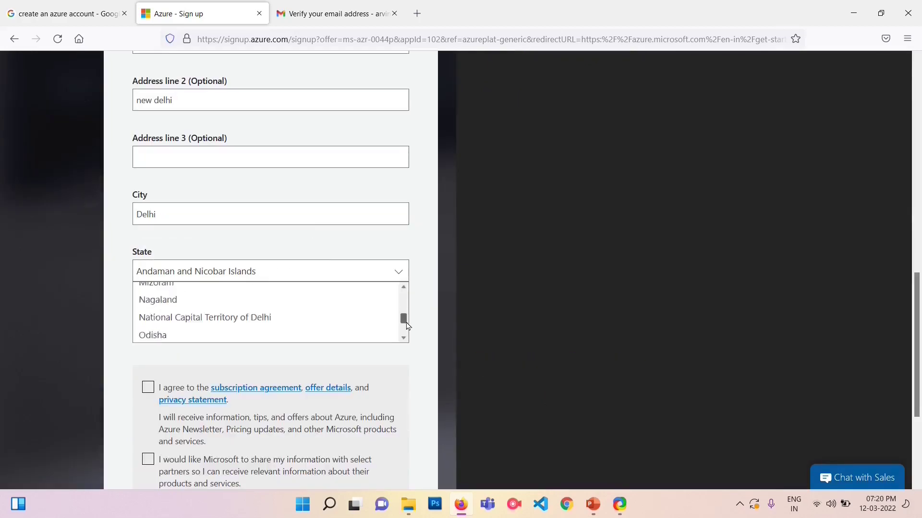
Confirm the subscription agreement and partner-sharing checkboxes are ticked and submit the profile.
scroll(407, 302, up, 5)
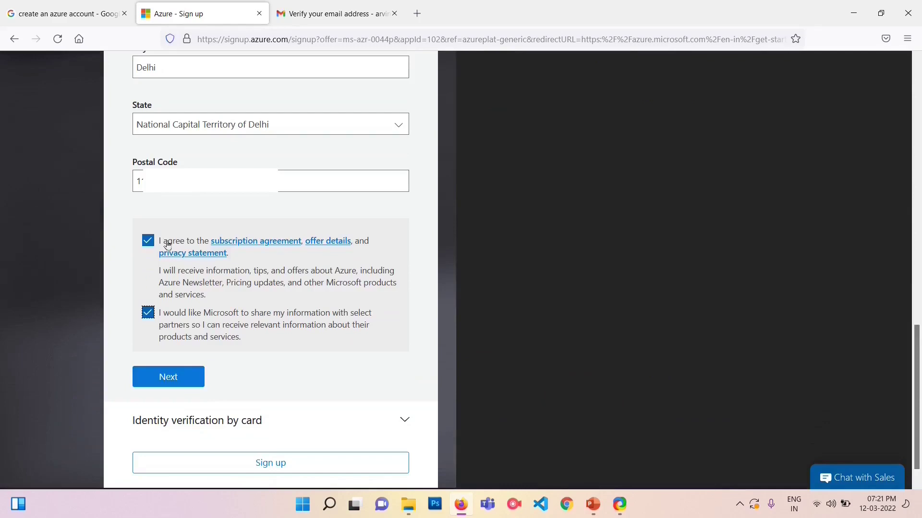
click(147, 243)
click(148, 242)
click(150, 317)
click(148, 314)
click(200, 388)
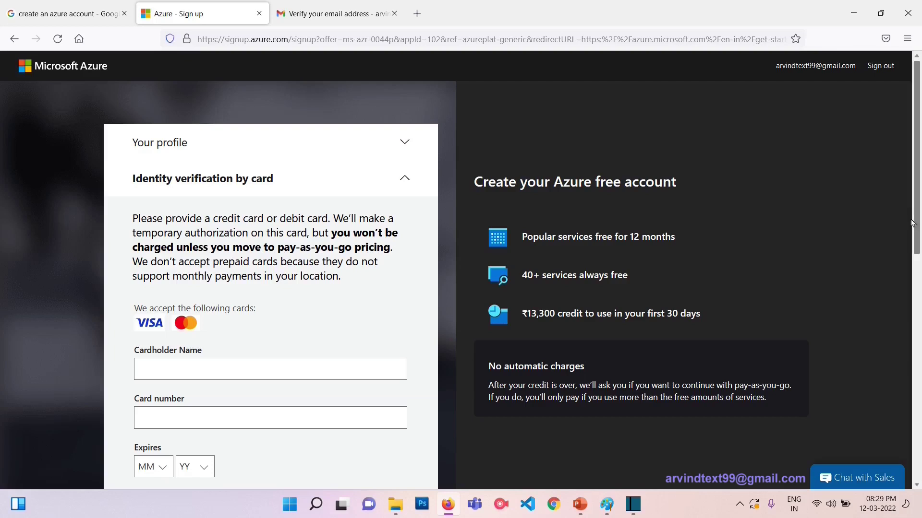
scroll(915, 202, down, 2)
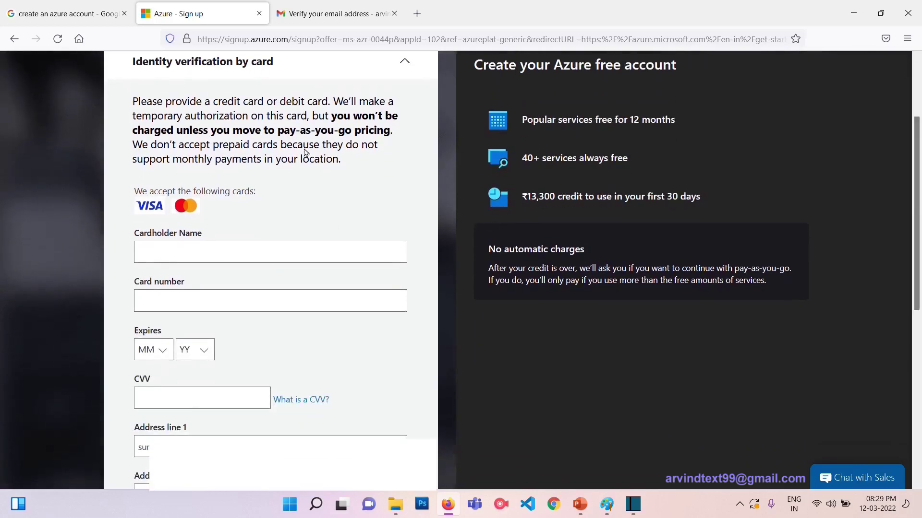
scroll(142, 205, up, 1)
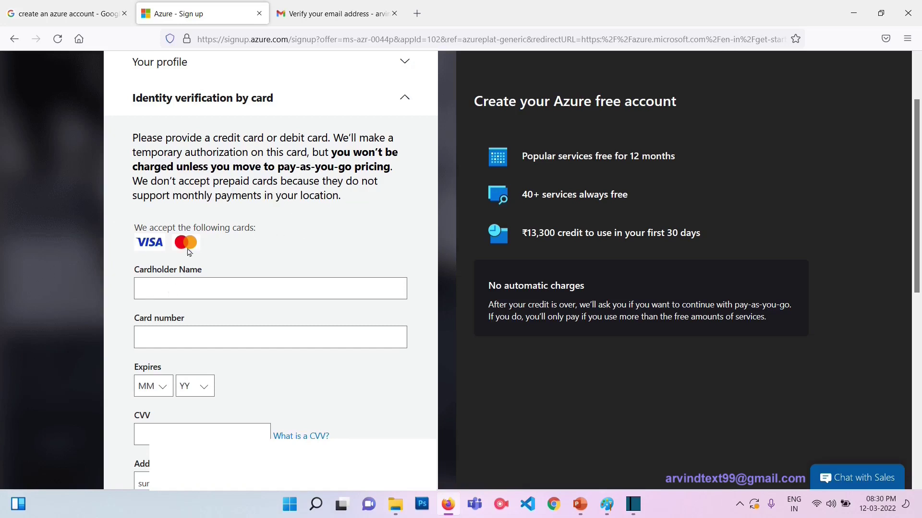
drag(917, 181, 917, 219)
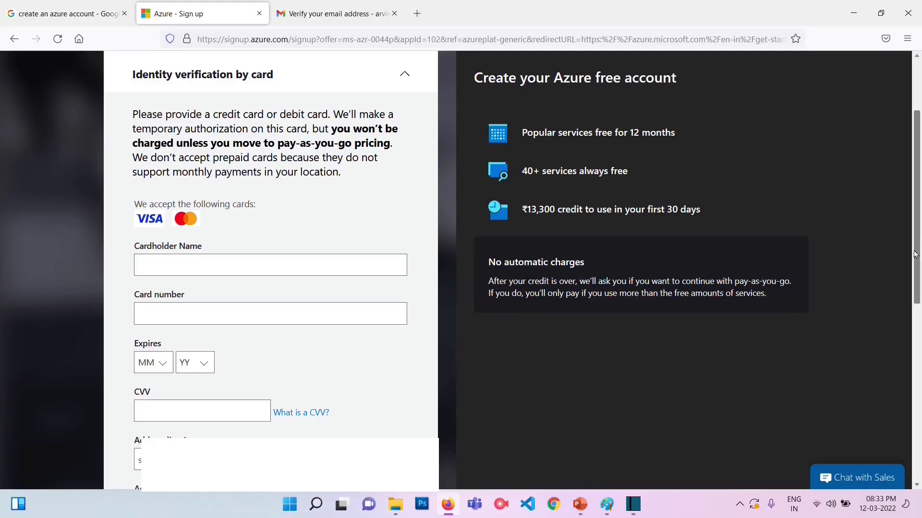
Submit the entered card and billing address details with Sign up.
scroll(873, 186, up, 3)
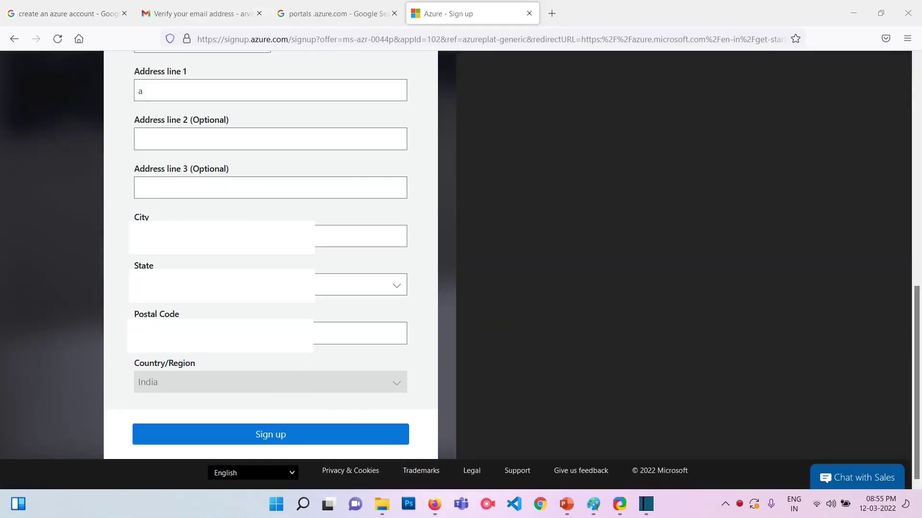
click(271, 435)
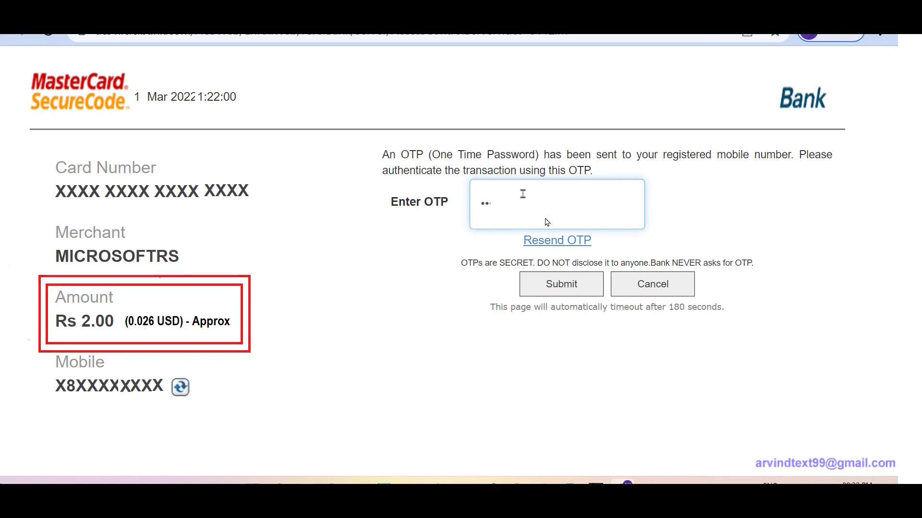
Open the navigation menu on the Azure portal home showing the ₹14,500 free-trial credit.
scroll(47, 351, left, 3)
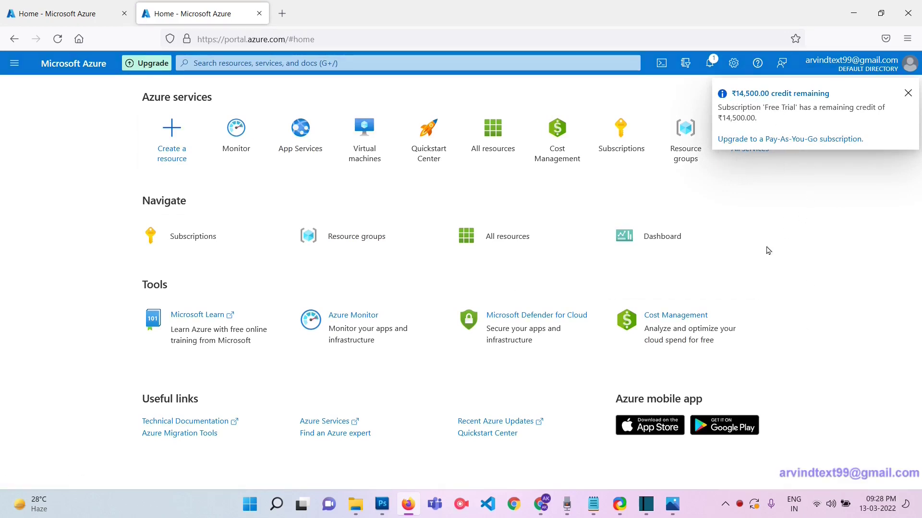
click(15, 62)
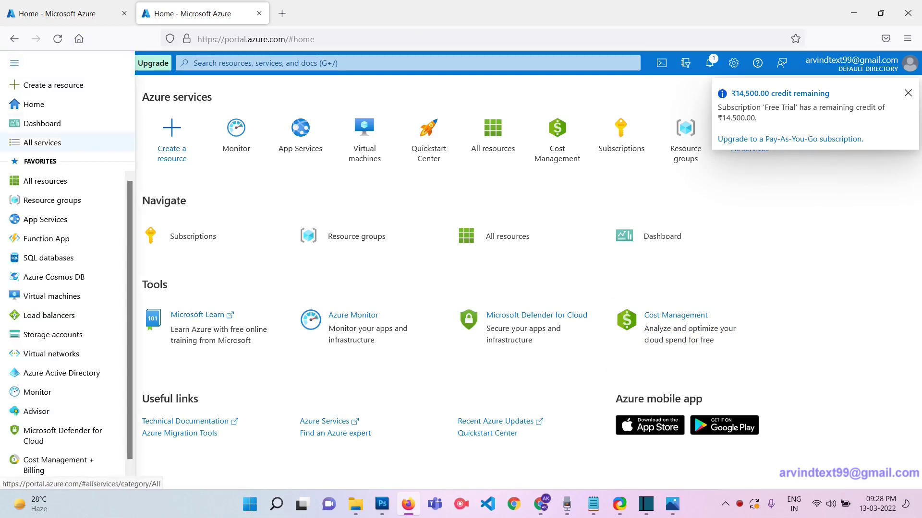